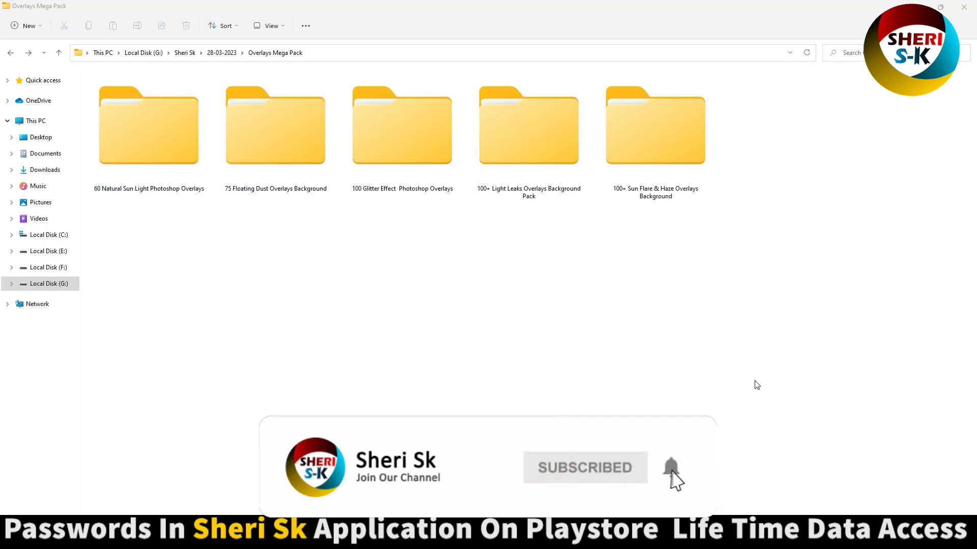
Select each overlay pack folder in turn, then all five together, and clear the selection
click(190, 171)
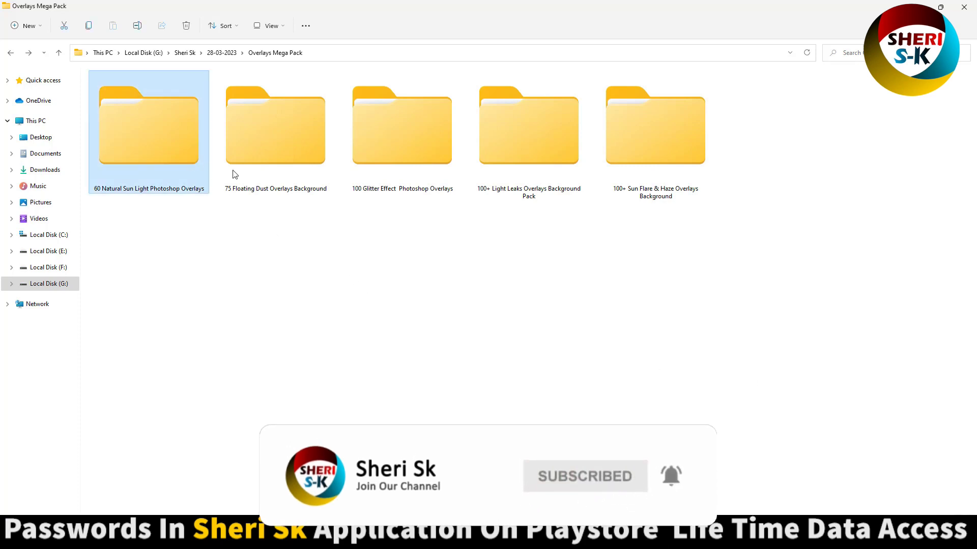
click(275, 154)
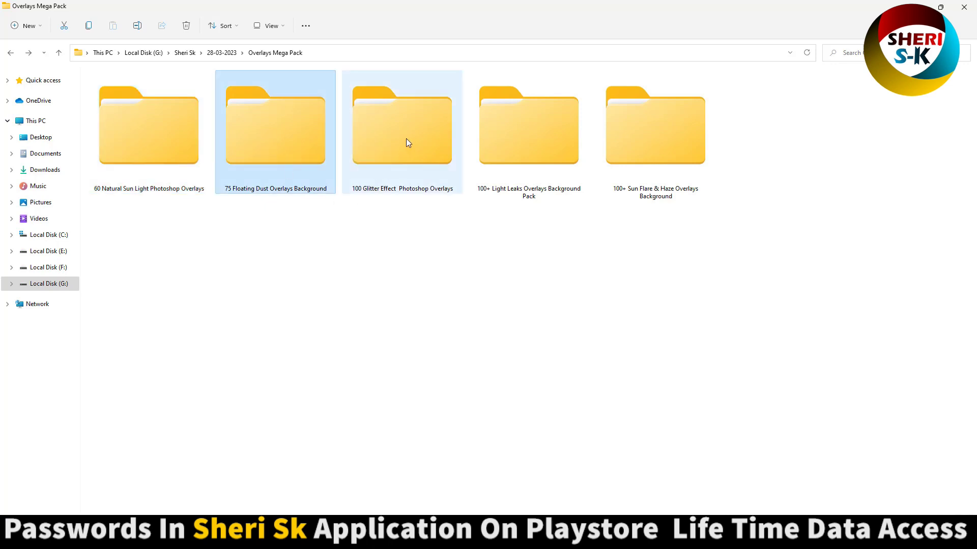
click(407, 142)
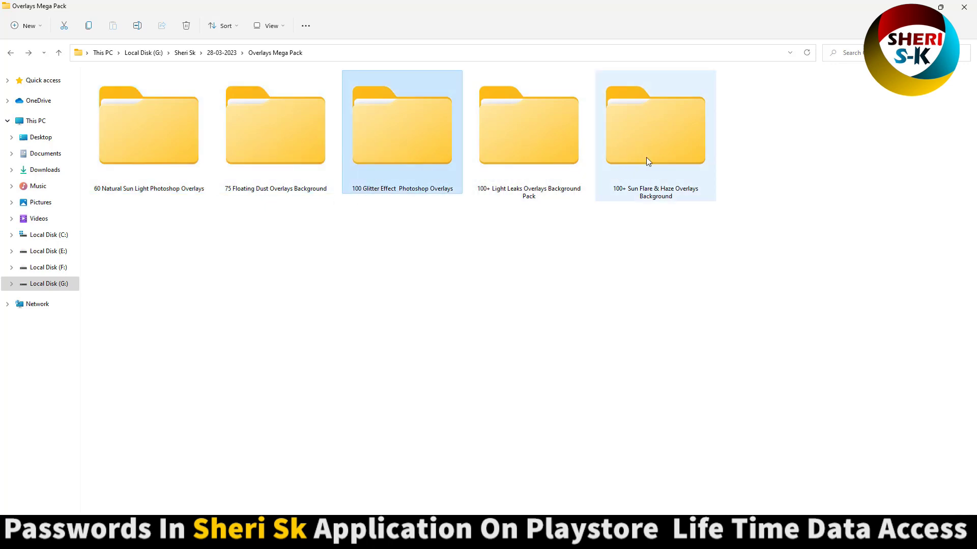
click(568, 272)
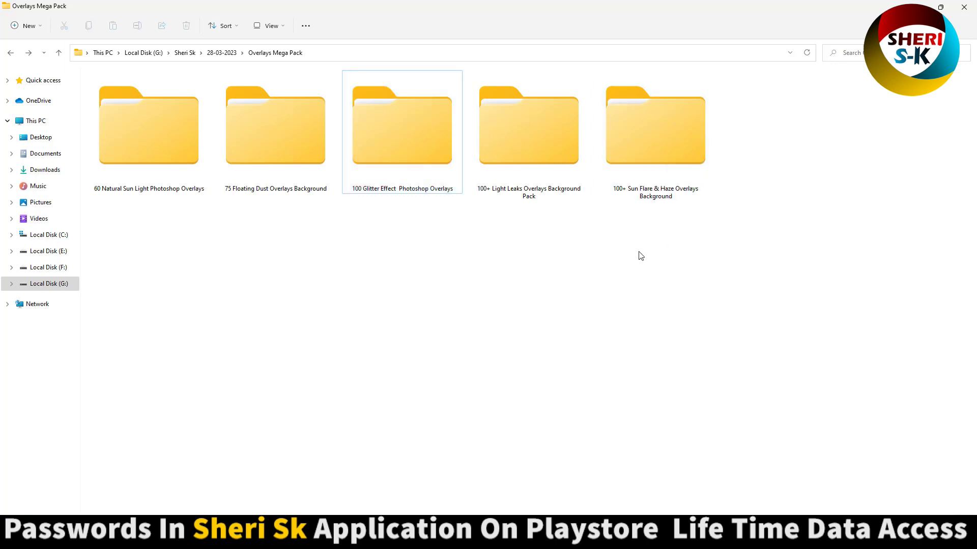
drag(687, 247, 168, 201)
click(305, 293)
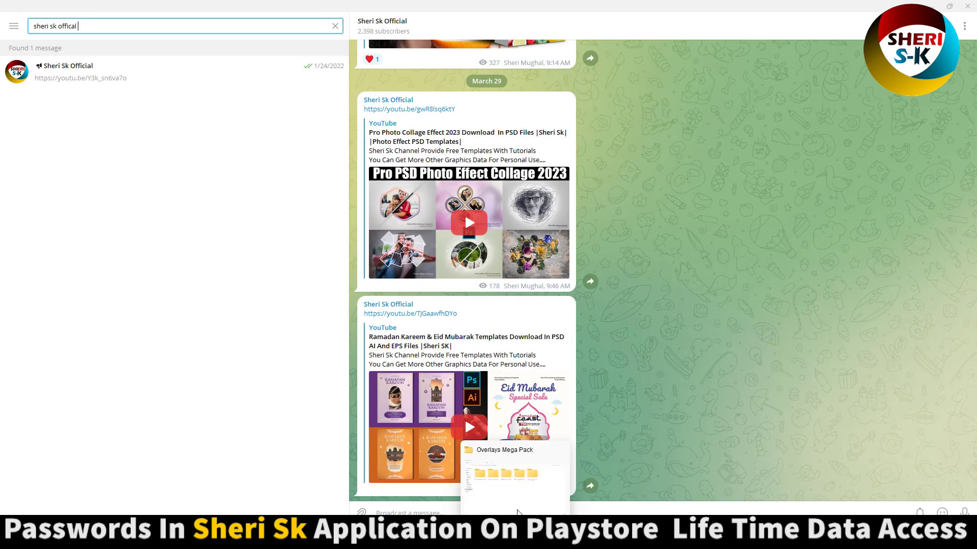
Bring the Overlays Mega Pack folder window back to the front
scroll(484, 221, up, 15)
scroll(483, 226, up, 5)
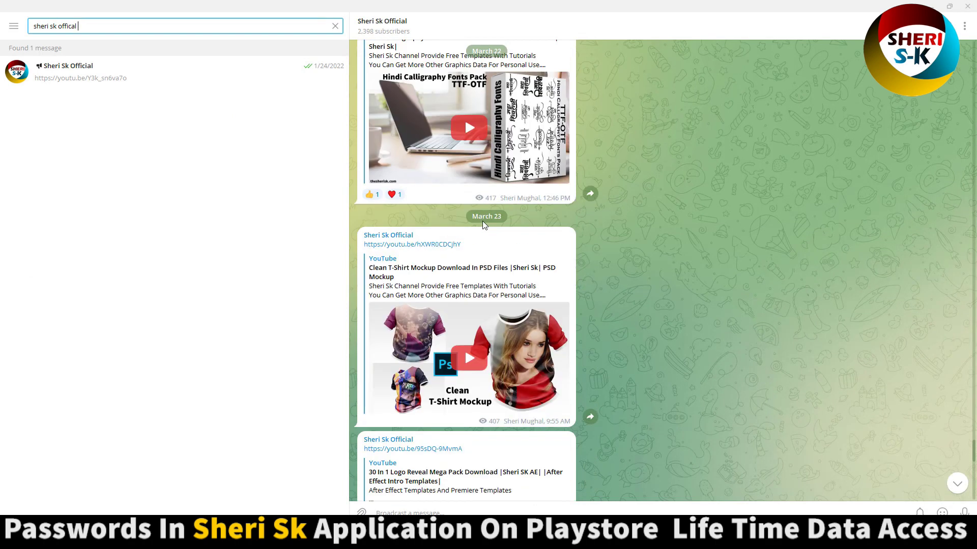
scroll(475, 244, down, 10)
mouse_move(515, 539)
click(515, 478)
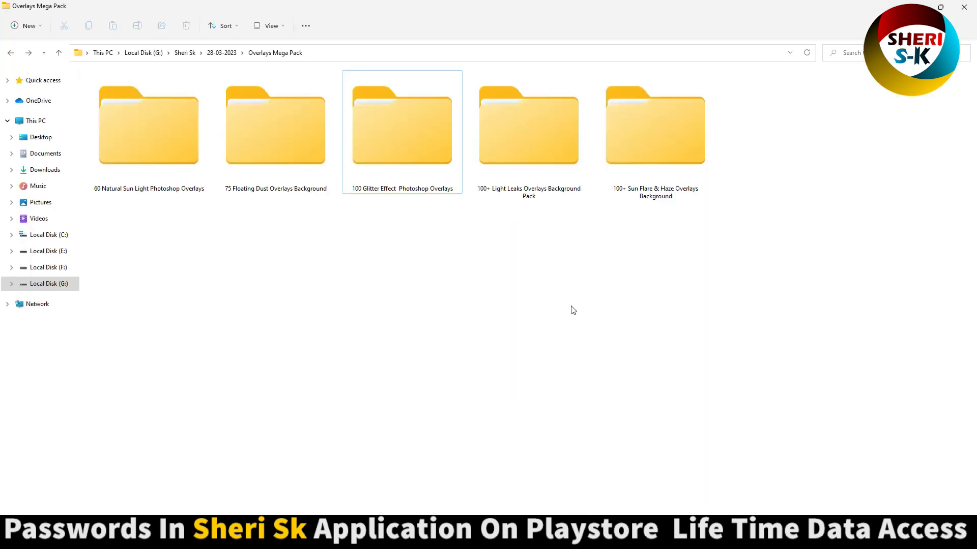
Browse the 60 Natural Sun Light and 75 Floating Dust folders, selecting sun light overlays 28 and 29
double_click(147, 135)
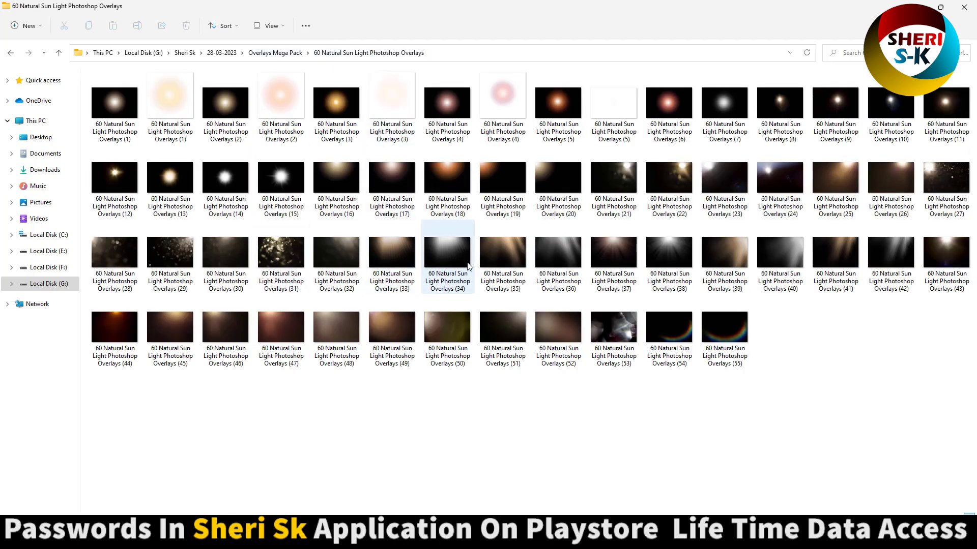
ctrl+scroll(453, 256, up, 2)
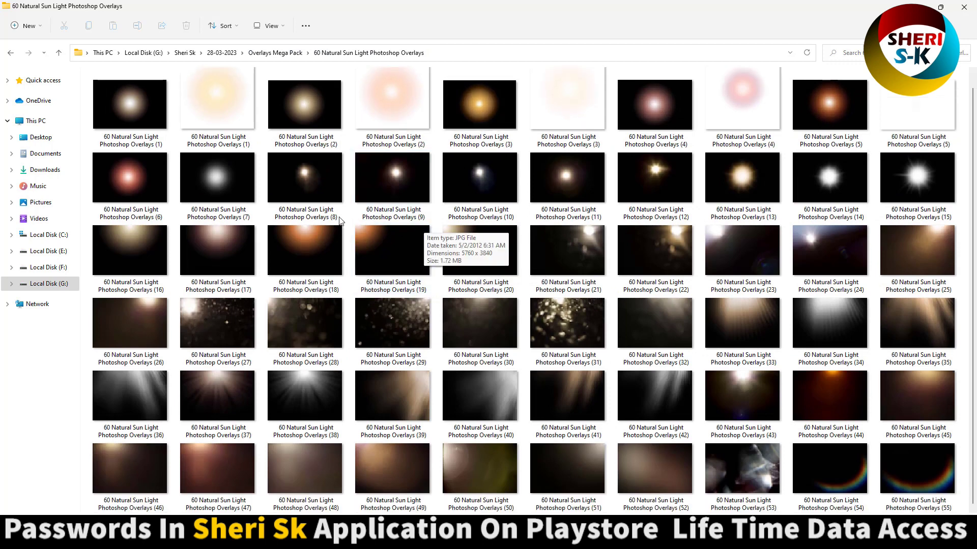
click(359, 319)
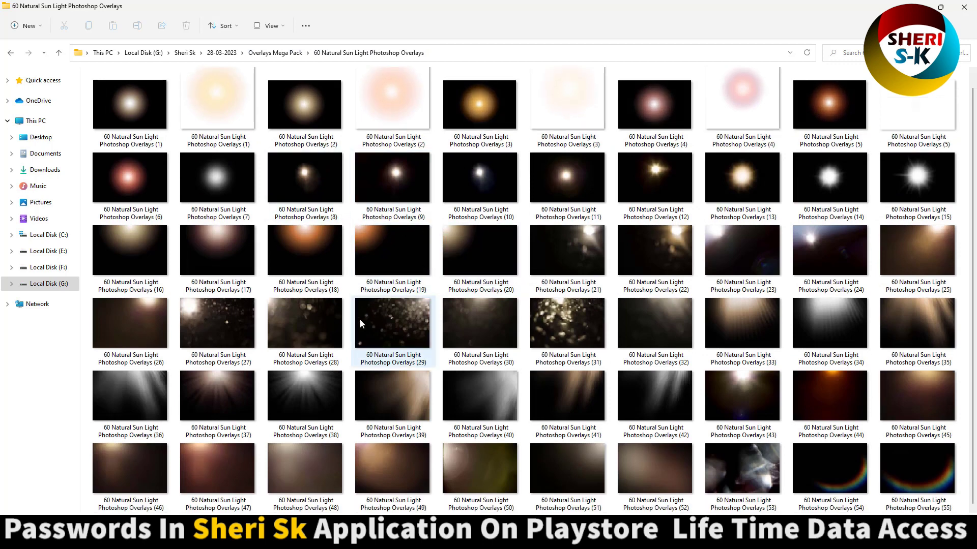
ctrl+click(310, 305)
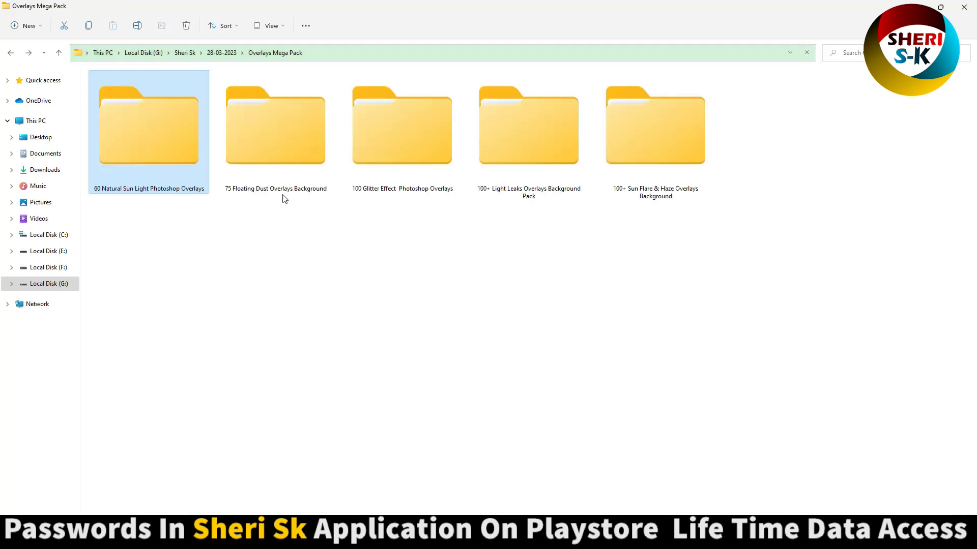
double_click(295, 171)
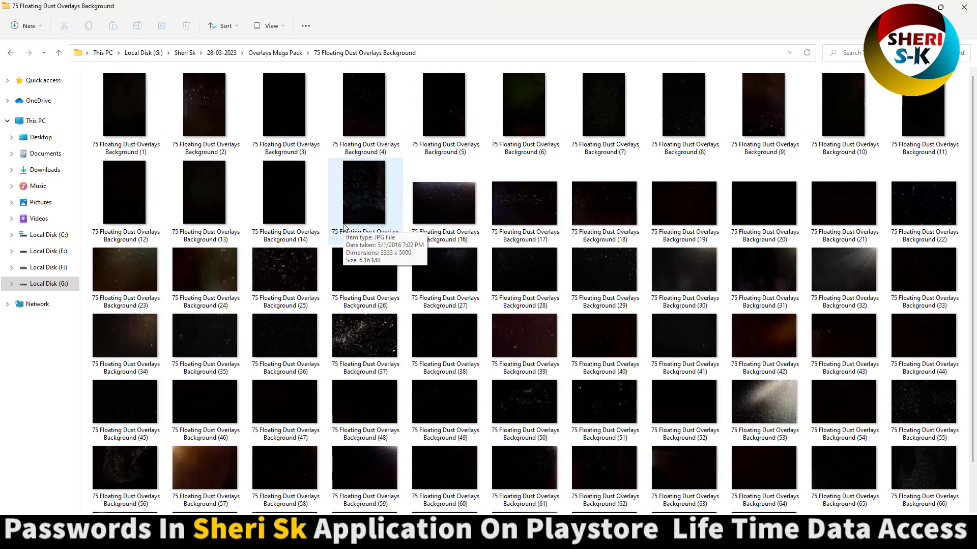
key(alt+Left)
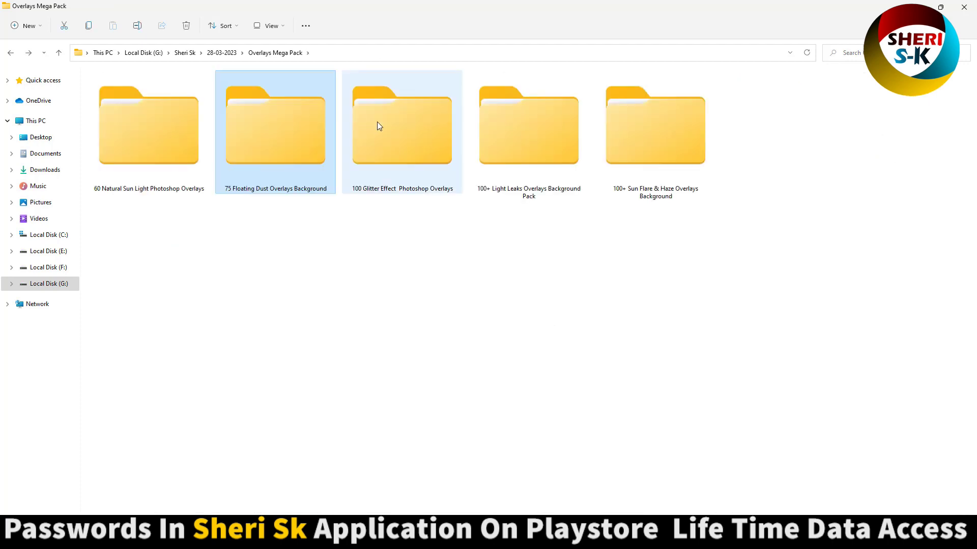
Open glitter image 25 from the 100 Glitter Effect Photoshop Overlays folder in Adobe Photoshop
double_click(377, 121)
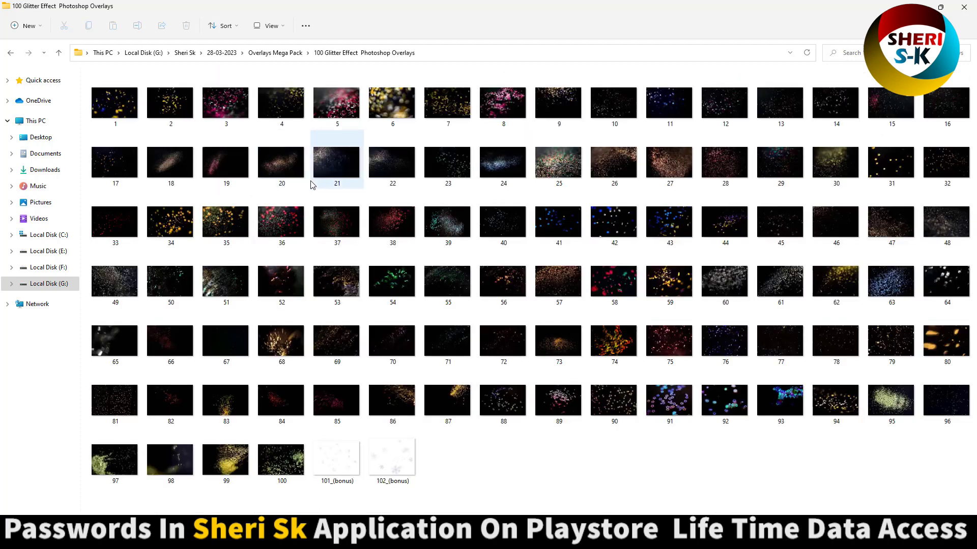
ctrl+scroll(312, 185, up, 1)
scroll(312, 186, down, 2)
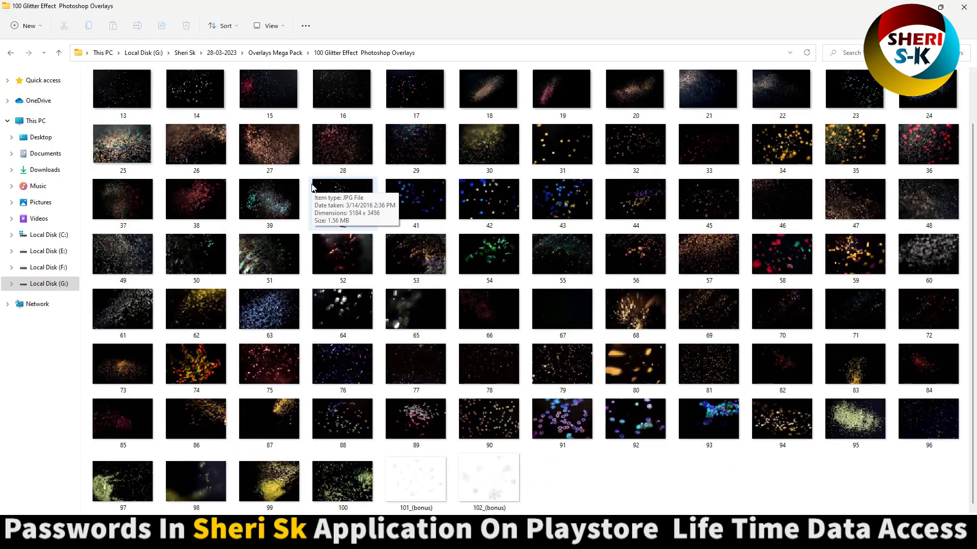
ctrl+scroll(312, 186, up, 2)
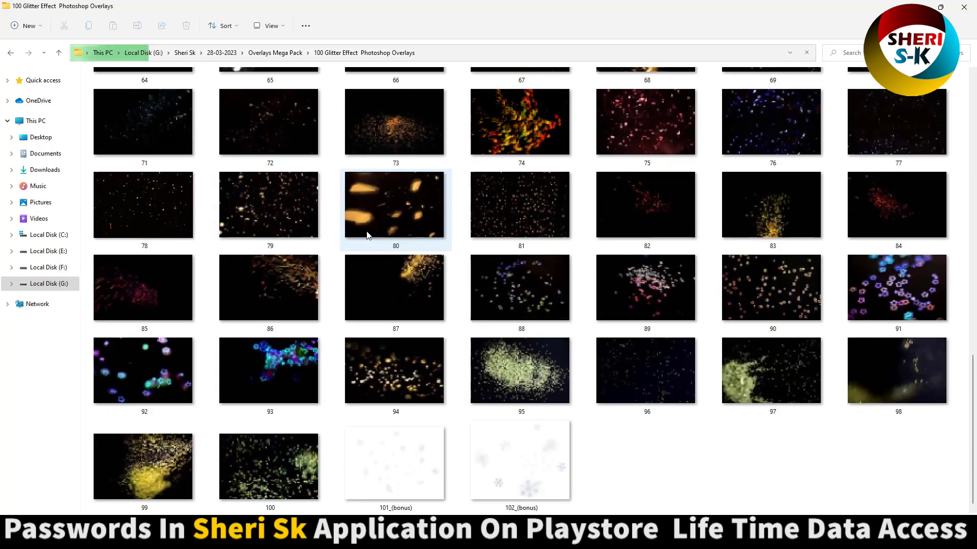
scroll(391, 254, up, 6)
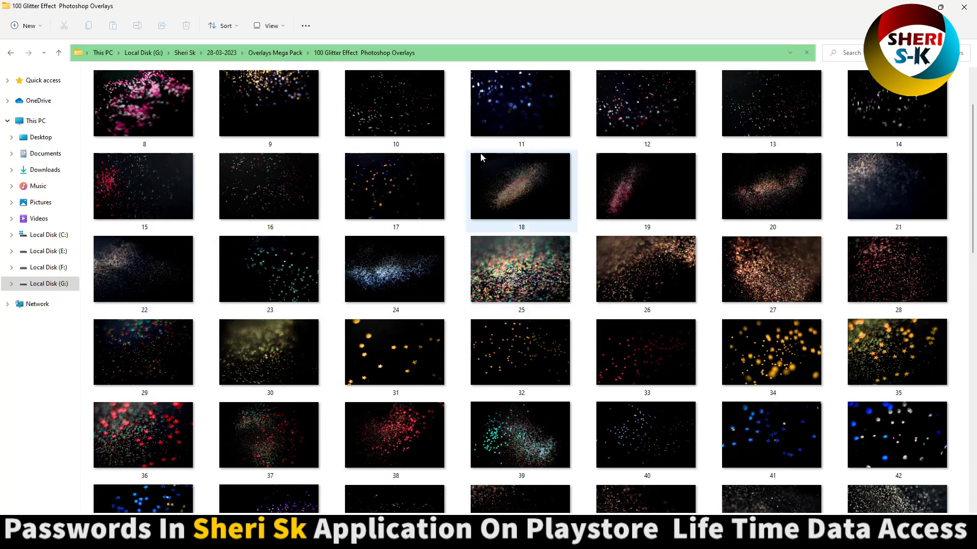
right_click(515, 278)
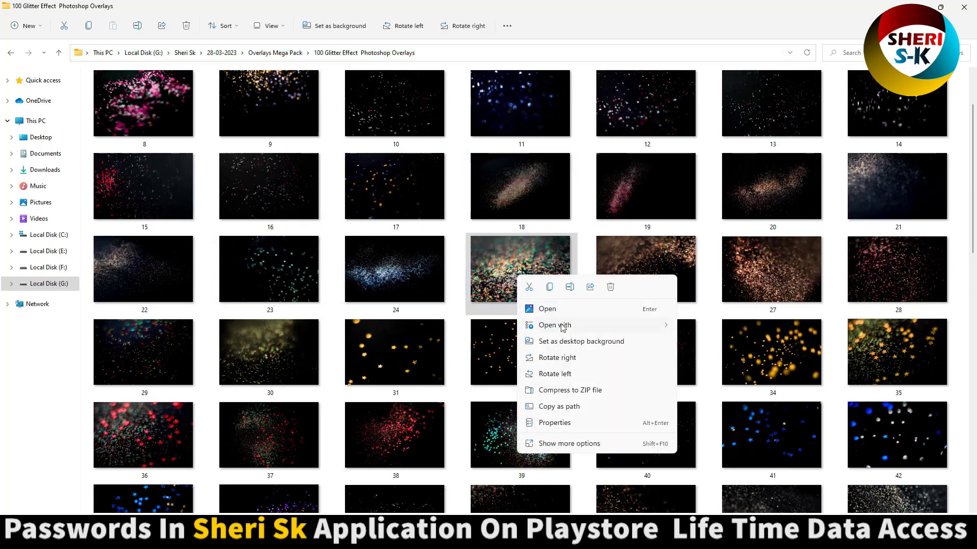
mouse_move(563, 328)
click(717, 341)
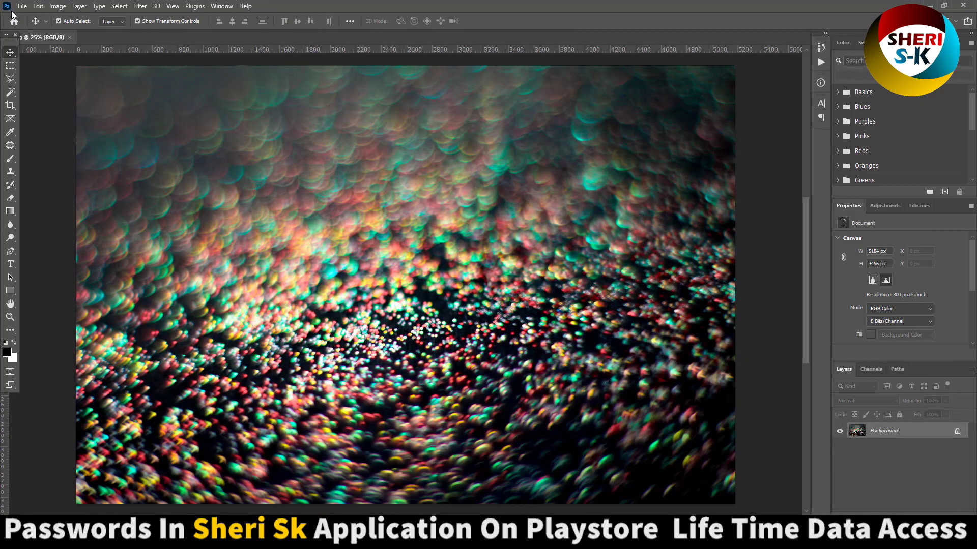
Browse the Girls folder on Local Disk F and open abstracted-redhead-girl-hd-wallpaper.jpg
click(20, 6)
click(35, 29)
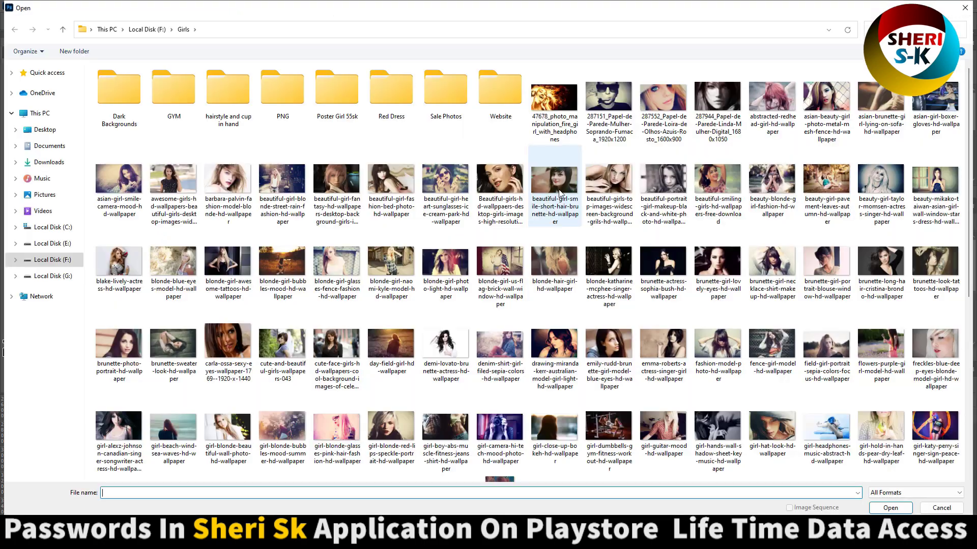
scroll(599, 226, down, 5)
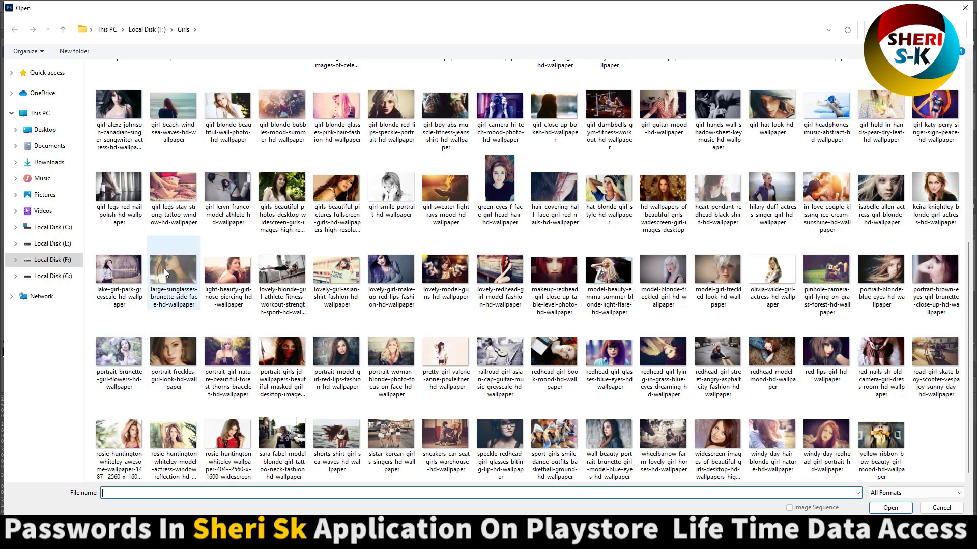
scroll(133, 195, up, 5)
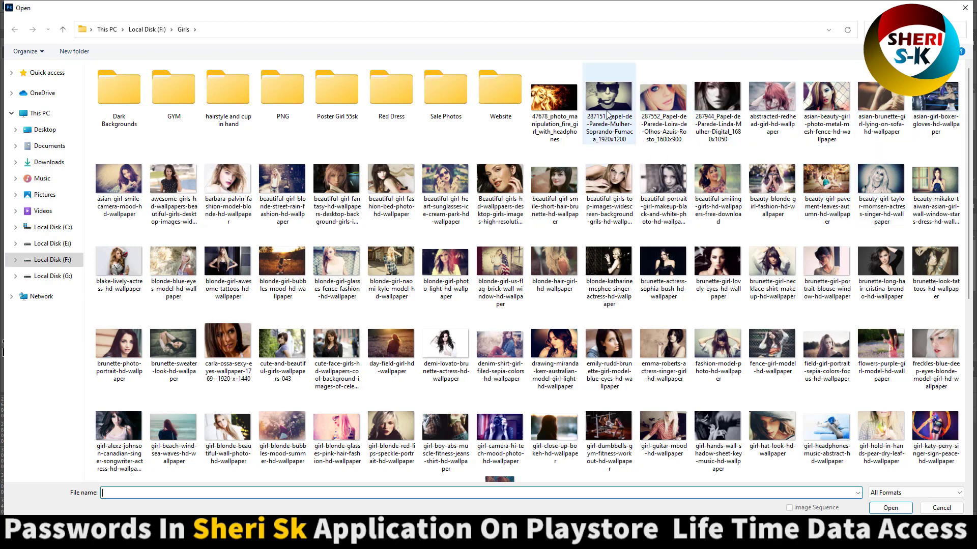
double_click(773, 114)
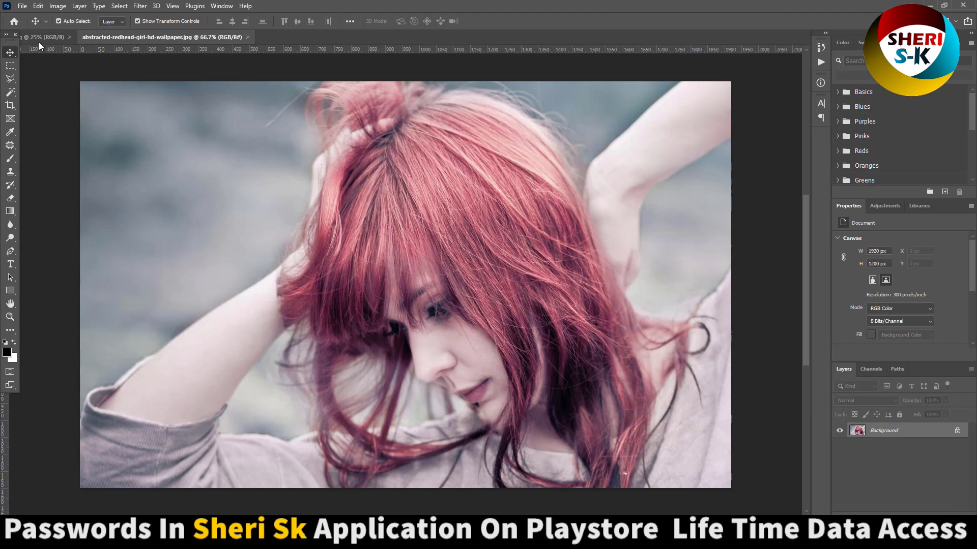
Float 25.jpg in its own window and resize it to 2000 × 1333 px
drag(38, 42, 247, 126)
right_click(257, 125)
click(291, 137)
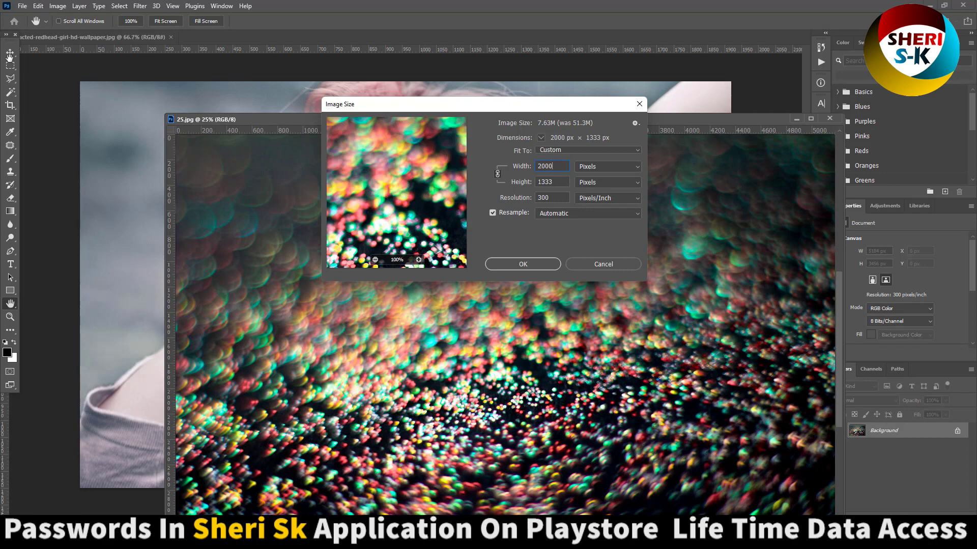
key(Return)
Drag the glitter image onto the redhead photo as Layer 1, close 25.jpg unsaved, and align it
drag(287, 198, 383, 205)
drag(377, 320, 428, 358)
click(424, 118)
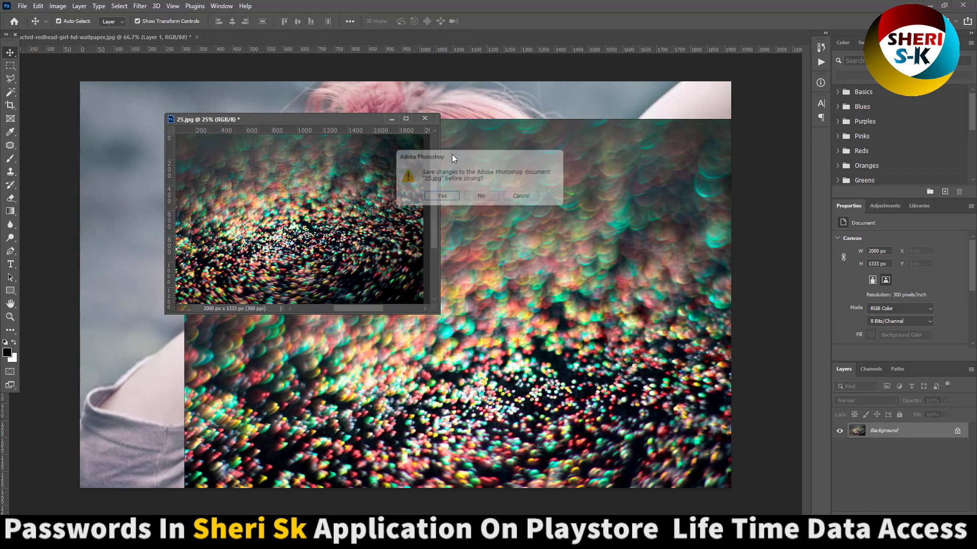
click(481, 196)
drag(473, 226, 436, 192)
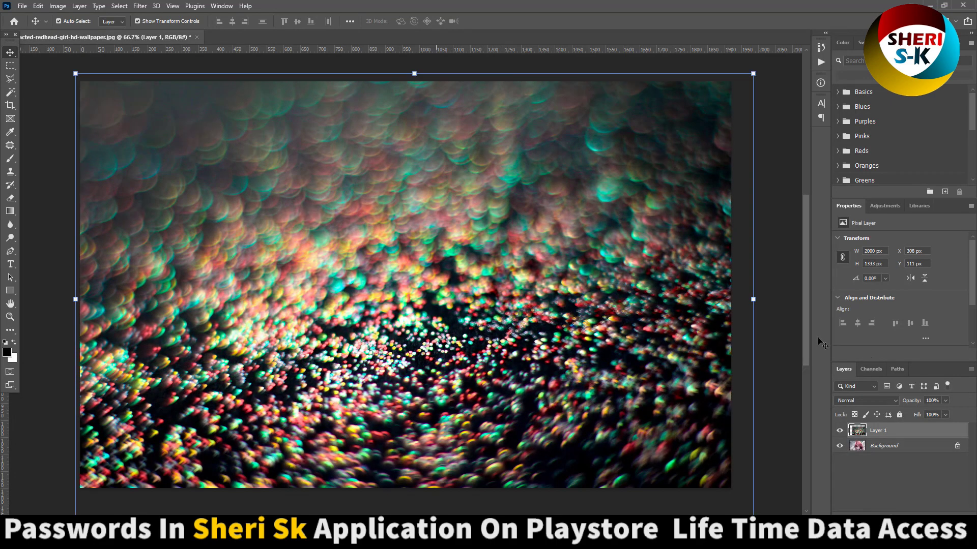
click(881, 403)
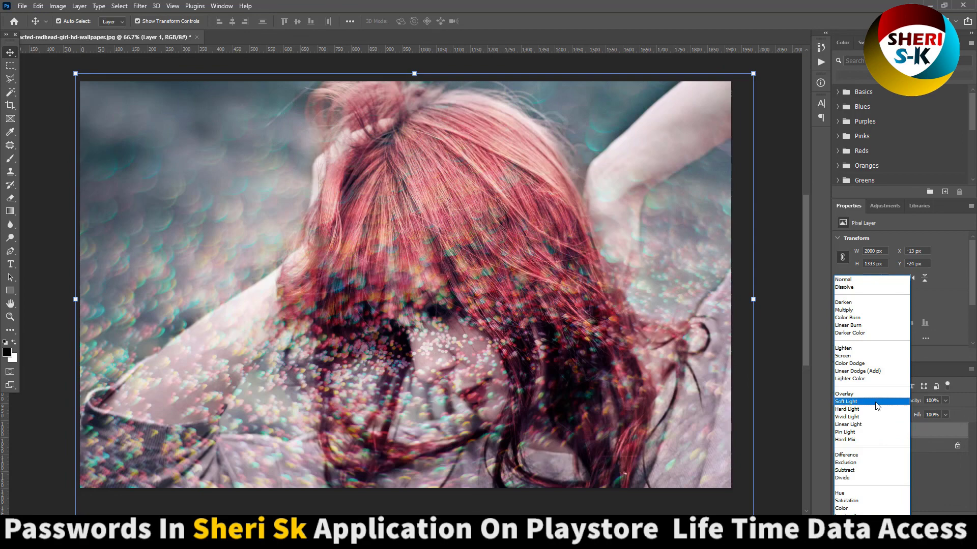
Set the glitter layer to Soft Light at 30% opacity and nudge it over the photo
click(876, 405)
drag(494, 279, 516, 255)
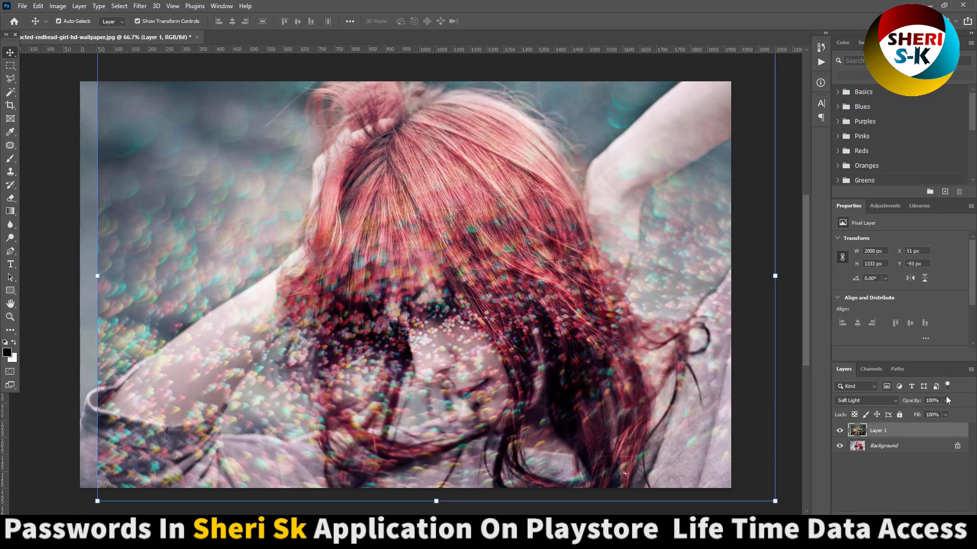
drag(936, 414, 915, 415)
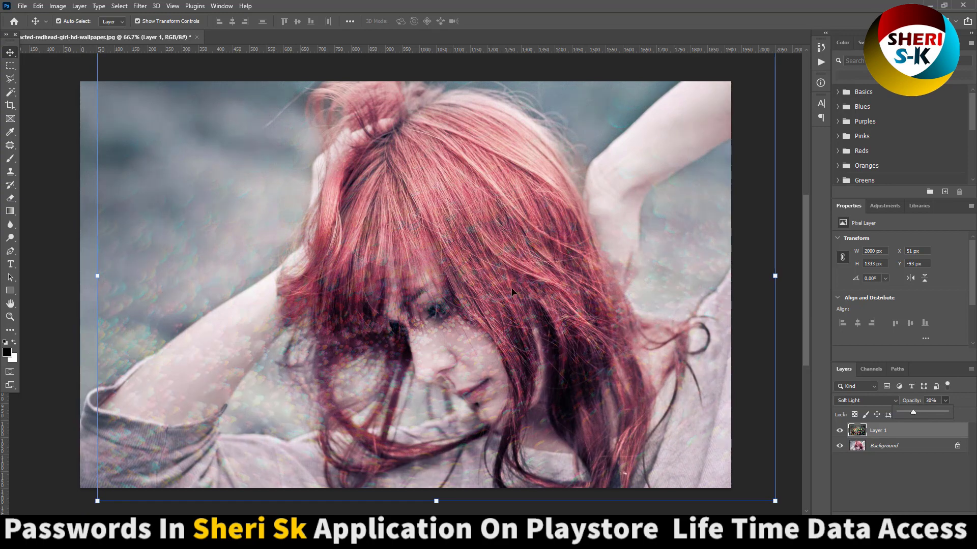
drag(513, 293, 495, 295)
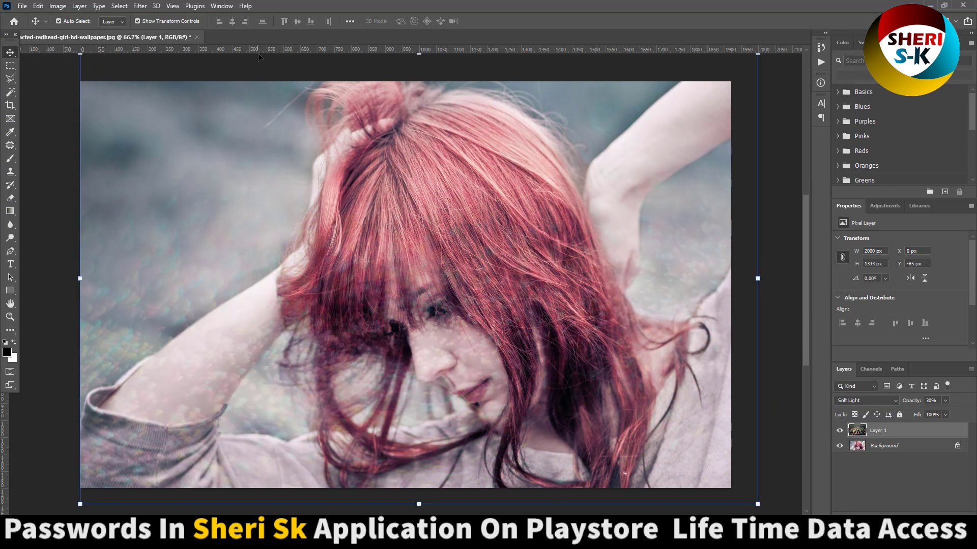
Delete the overlay layer and close the redhead photo without saving
key(Delete)
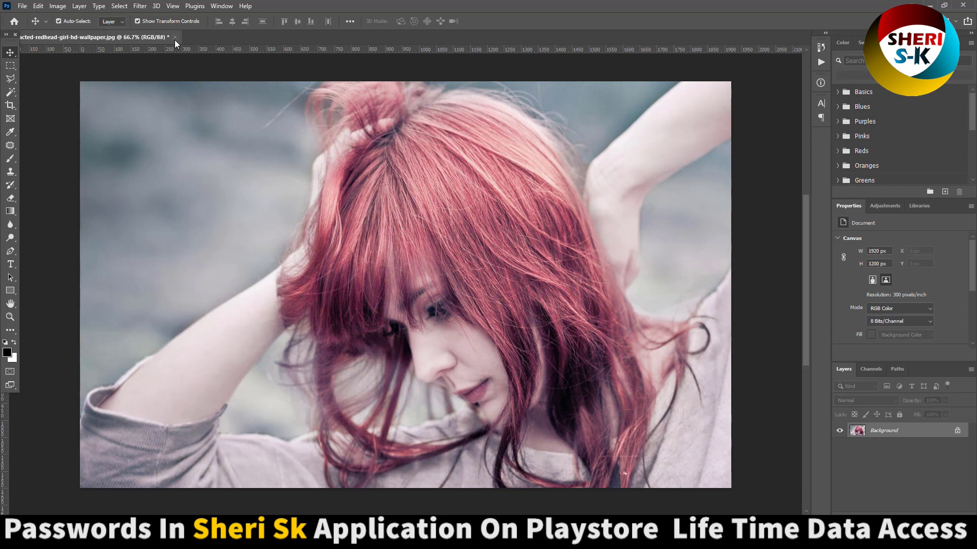
click(175, 39)
click(474, 200)
In Explorer, open the 100+ Light Leaks Overlays Background Pack folder and call up actions for Pack (93)
key(alt+Tab)
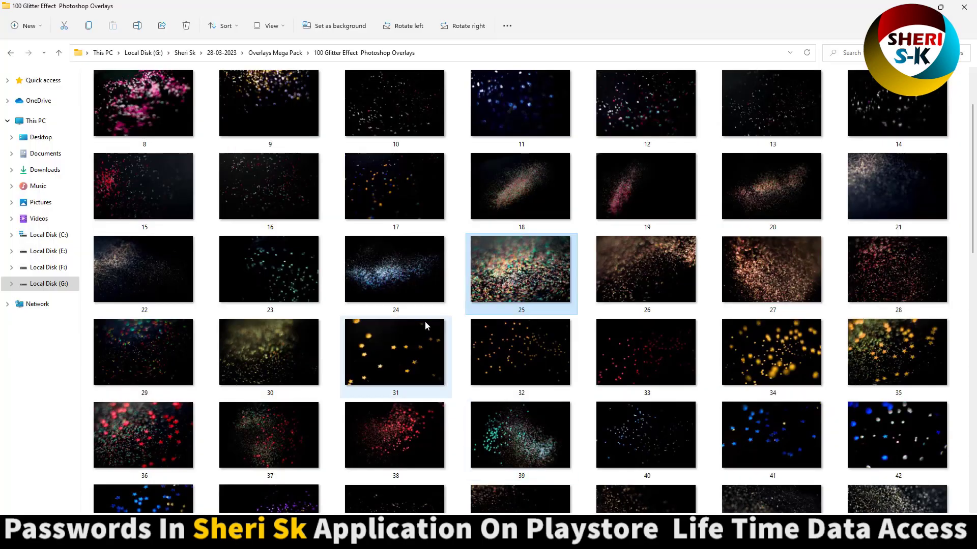
key(alt+Up)
double_click(529, 115)
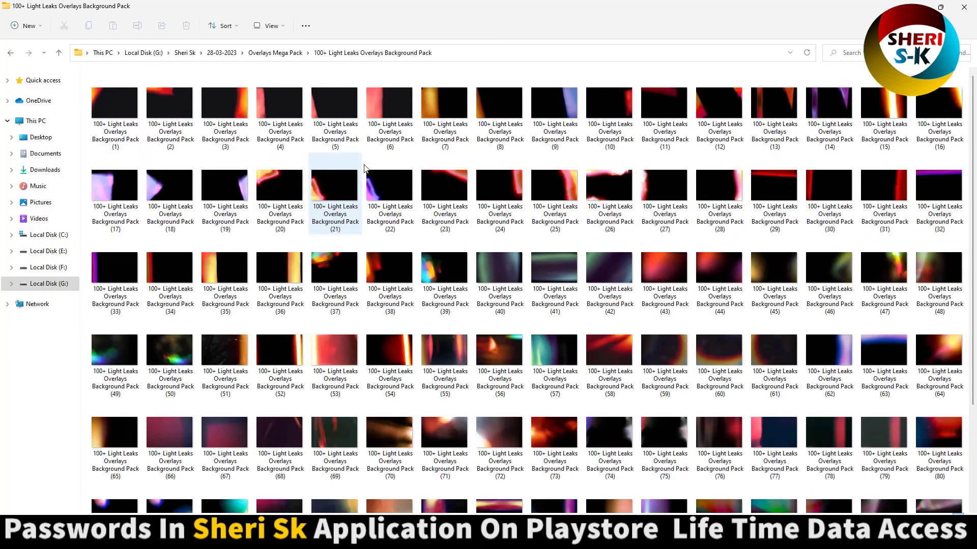
scroll(392, 183, down, 5)
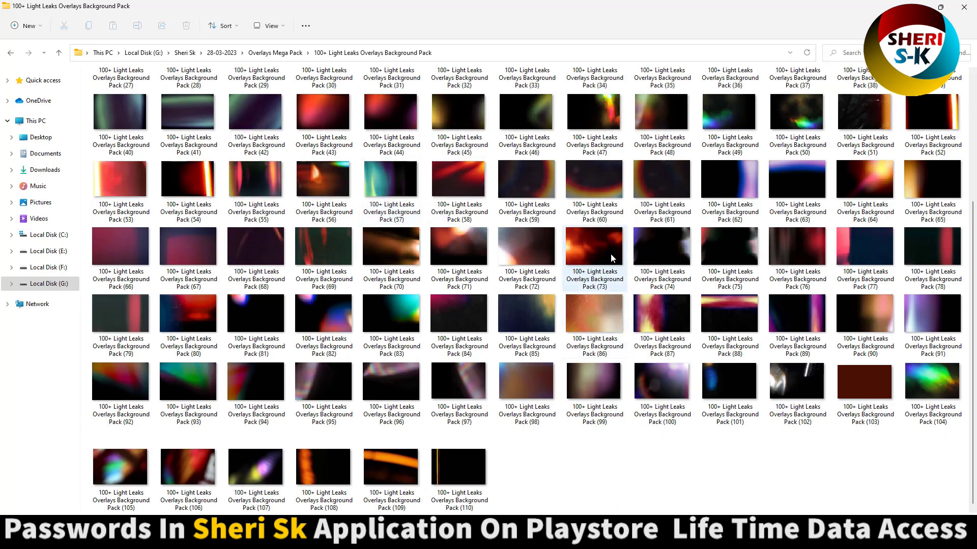
scroll(406, 254, up, 3)
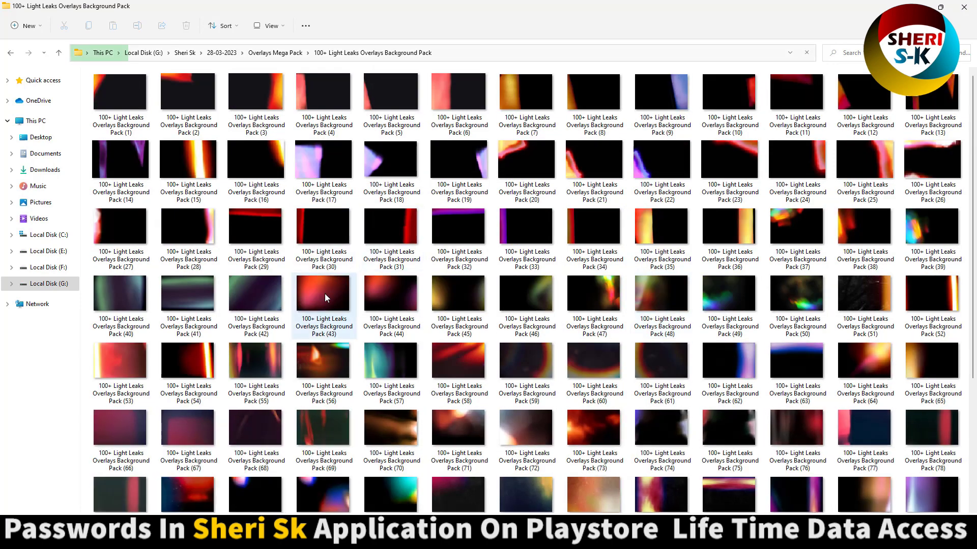
scroll(320, 290, down, 3)
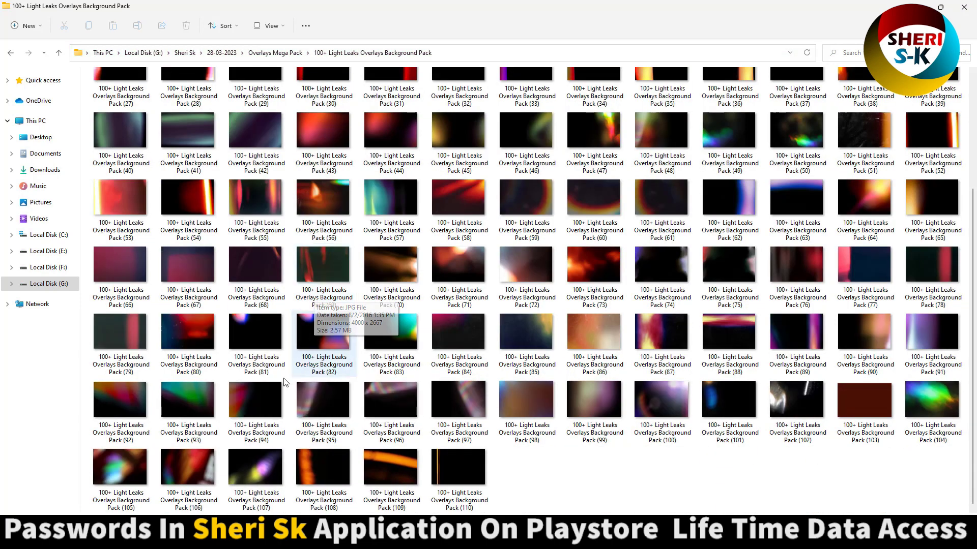
right_click(190, 398)
Open Pack (93) in Photoshop, then open the blonde girl bubbles photo and auto-contrast it
mouse_move(255, 270)
click(399, 273)
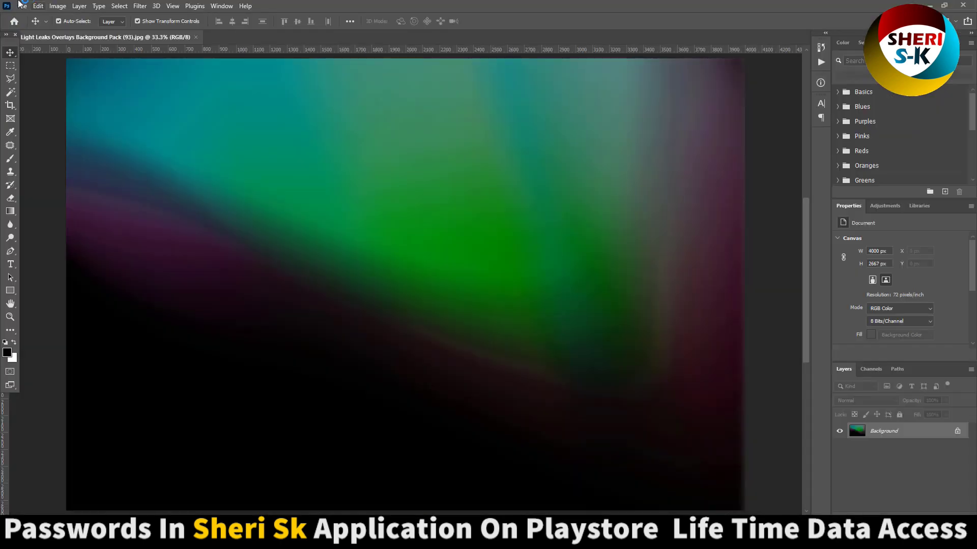
click(18, 8)
click(33, 29)
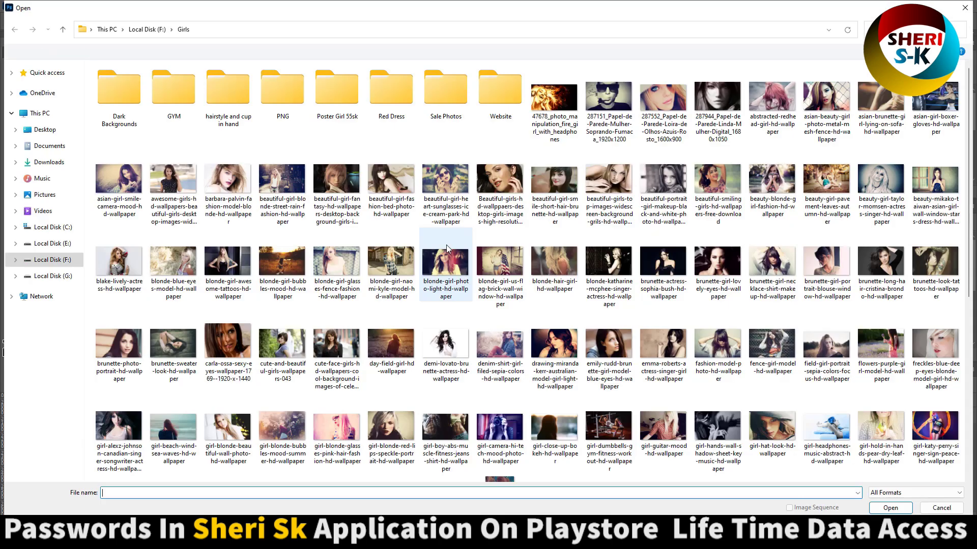
double_click(280, 256)
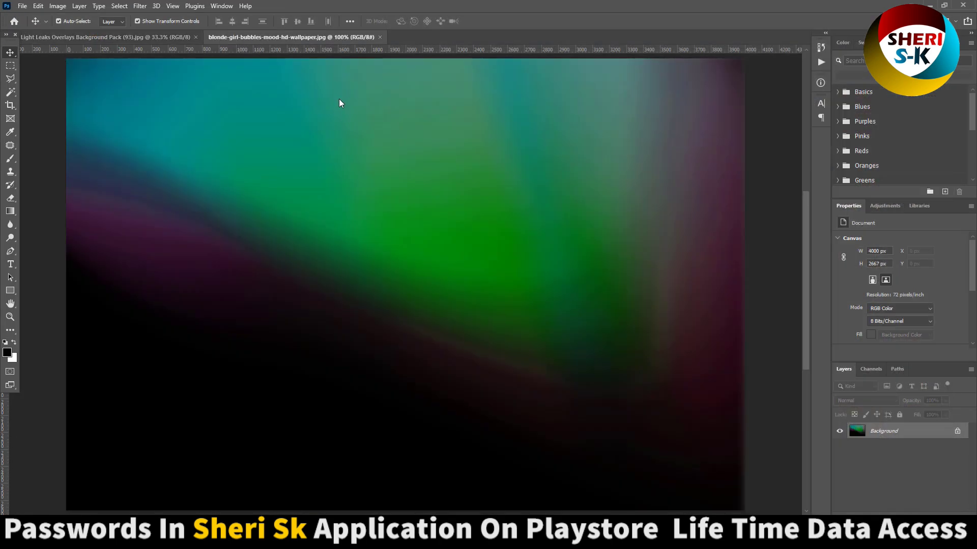
key(shift+ctrl+l)
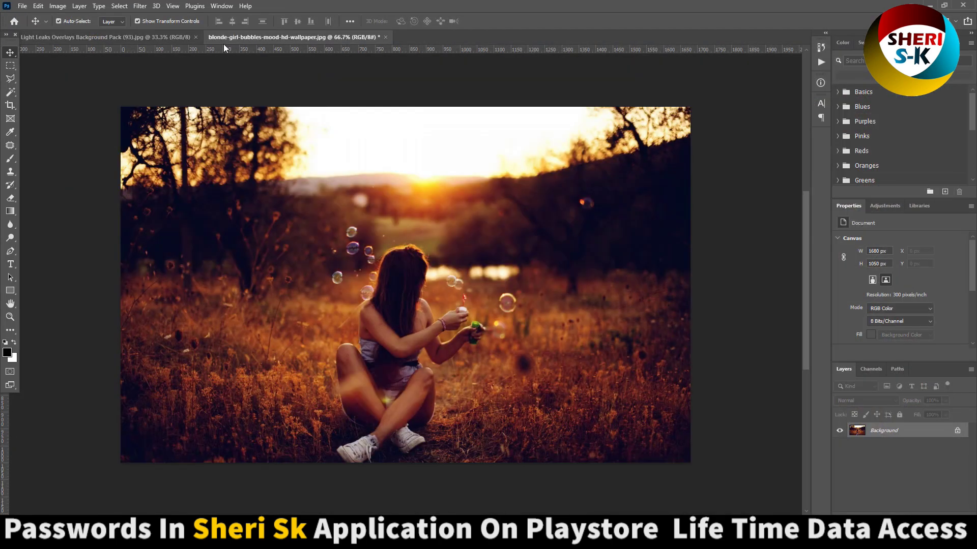
Resize the light-leak image to 2000 px wide and drag it onto the bubbles photo
drag(188, 38, 204, 72)
right_click(208, 74)
click(222, 84)
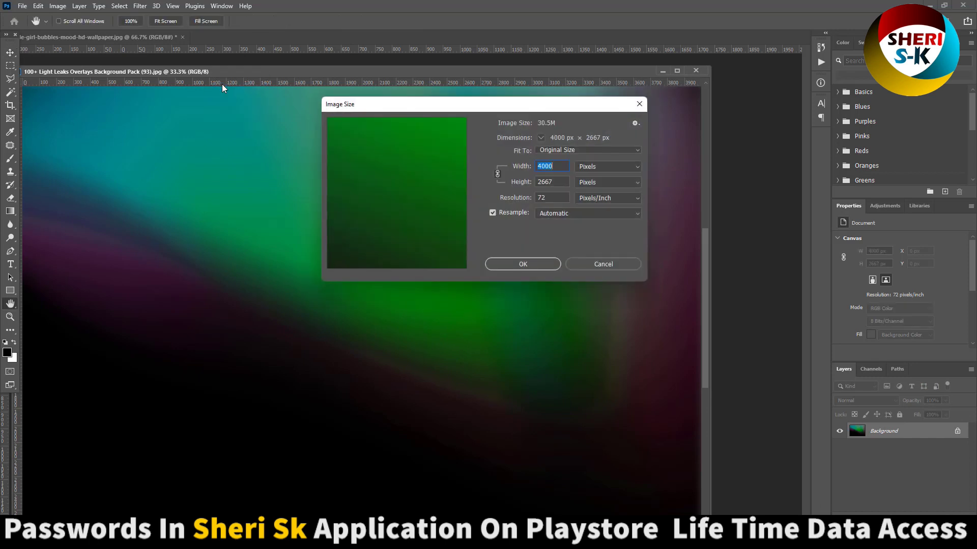
text(2000)
key(Return)
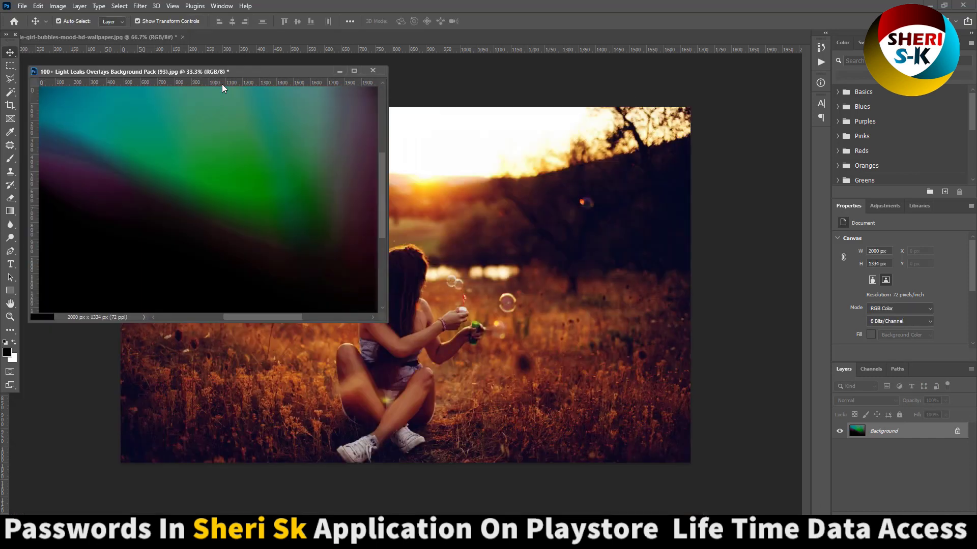
key(v)
drag(338, 191, 512, 254)
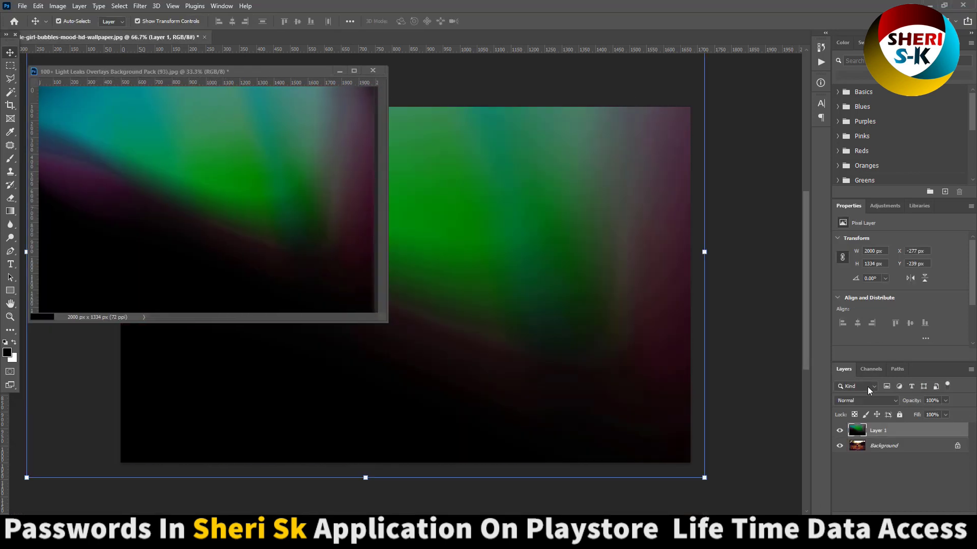
click(867, 400)
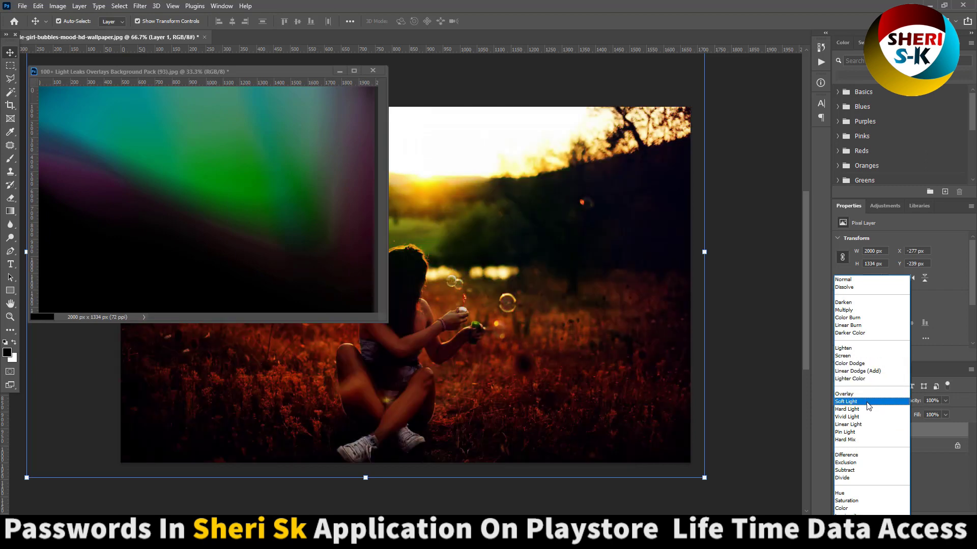
Set the light-leak layer to Soft Light, close Pack (93) unsaved, and toggle the layer to compare
click(868, 402)
click(375, 75)
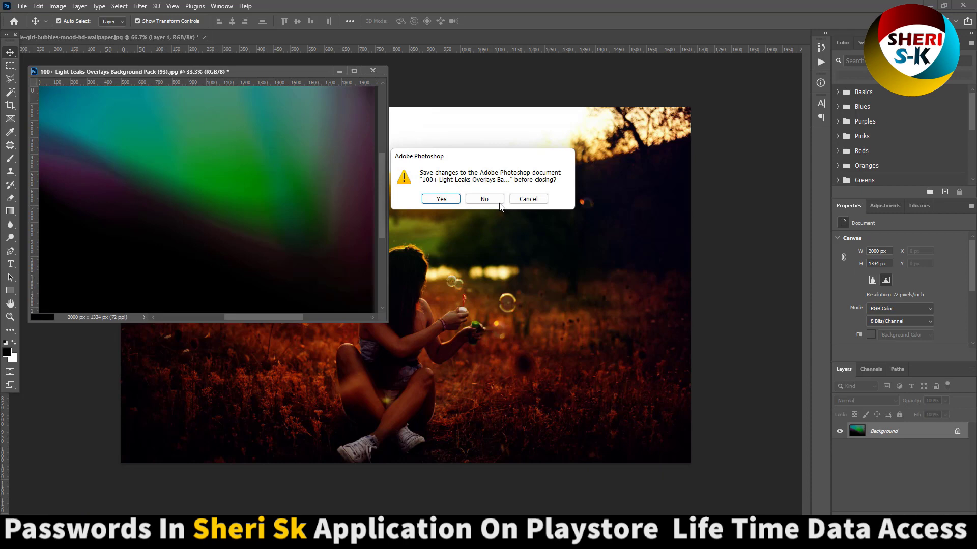
click(483, 198)
click(840, 431)
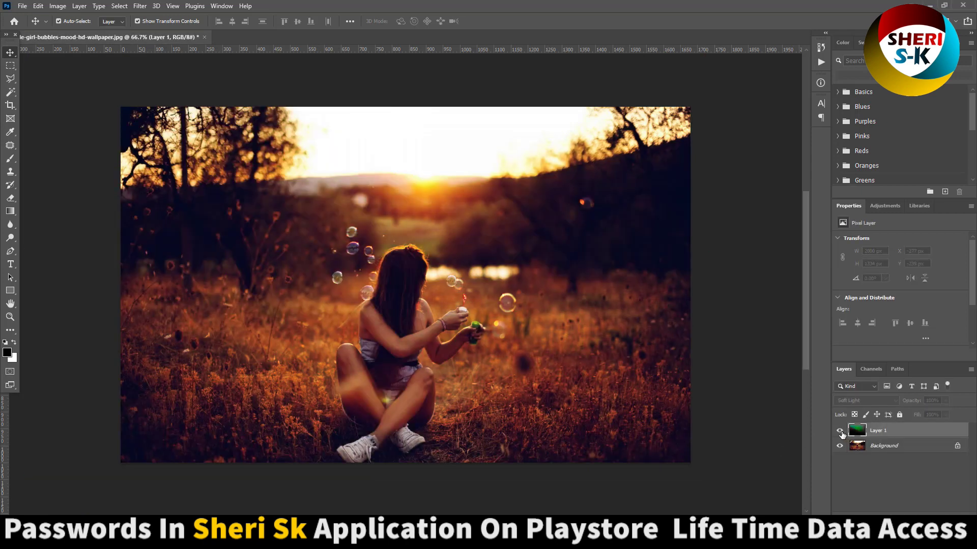
click(839, 431)
click(839, 431)
click(840, 431)
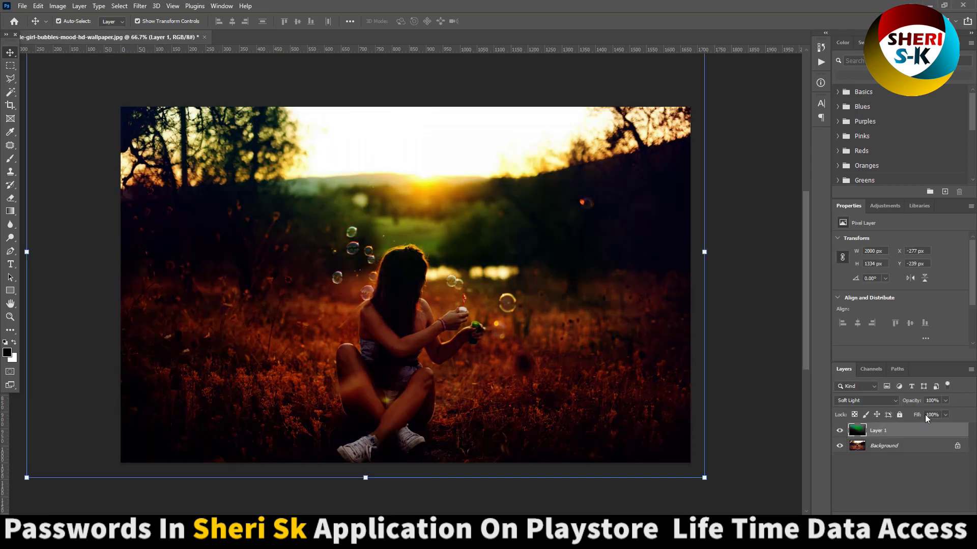
Lower the overlay's opacity and shift its hue with Hue/Saturation
drag(934, 412, 914, 413)
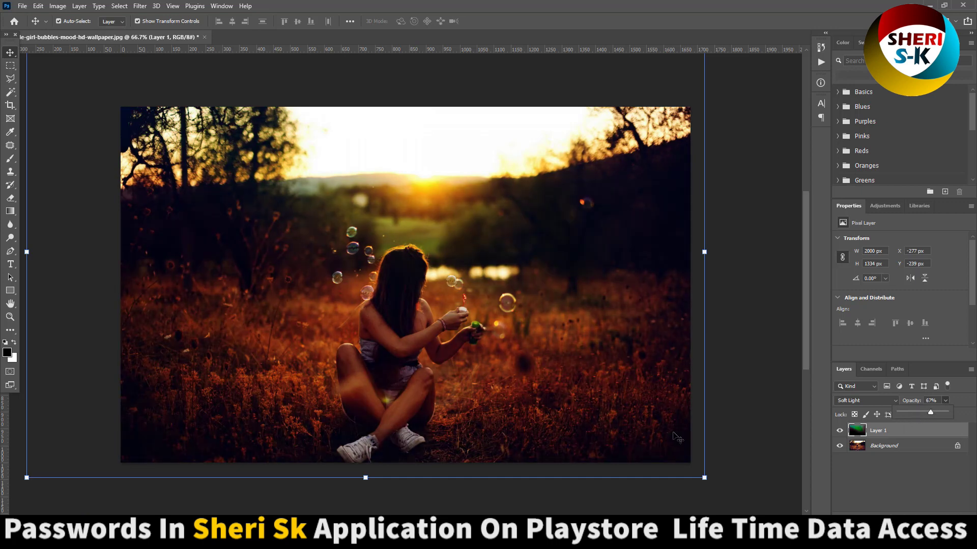
key(ctrl+u)
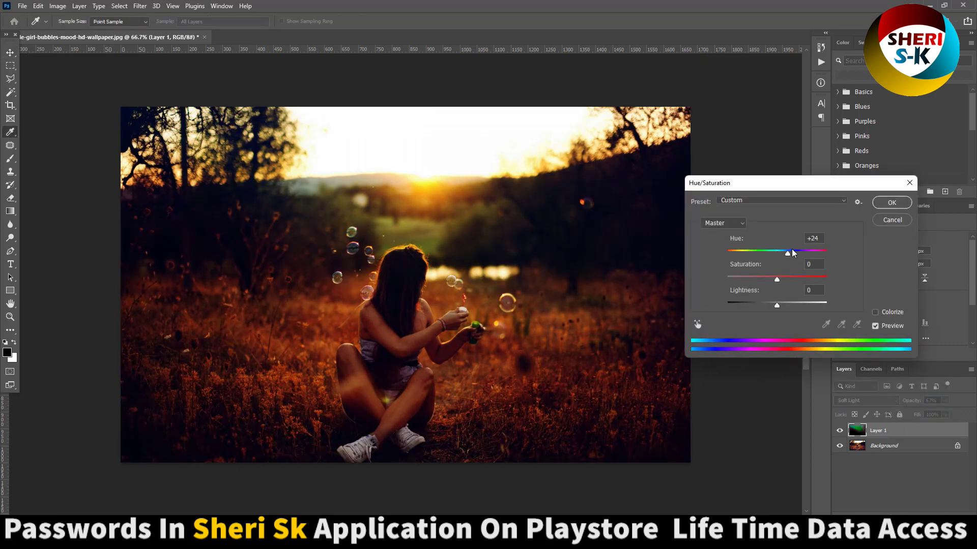
drag(791, 253, 814, 248)
click(891, 202)
Delete the overlay layer and close the bubbles photo without saving
key(v)
key(Delete)
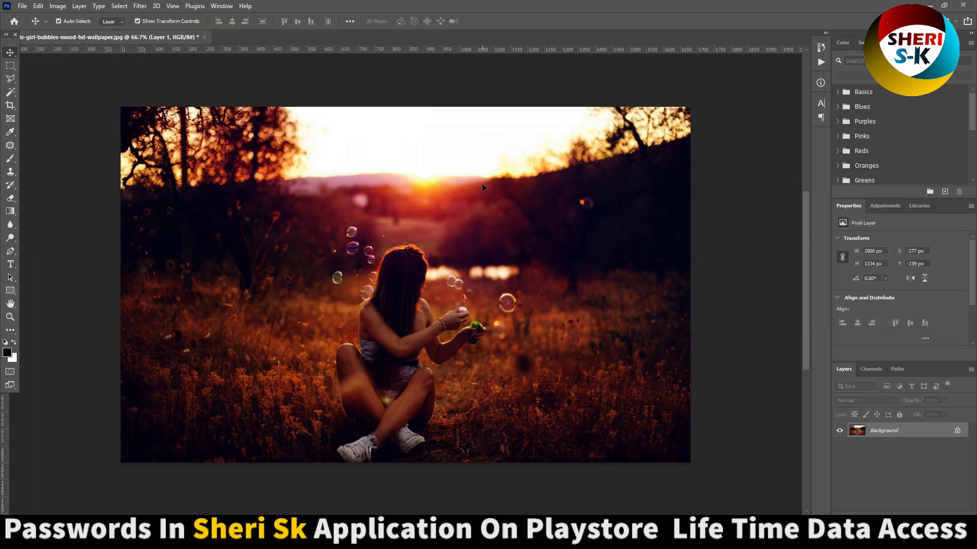
click(183, 37)
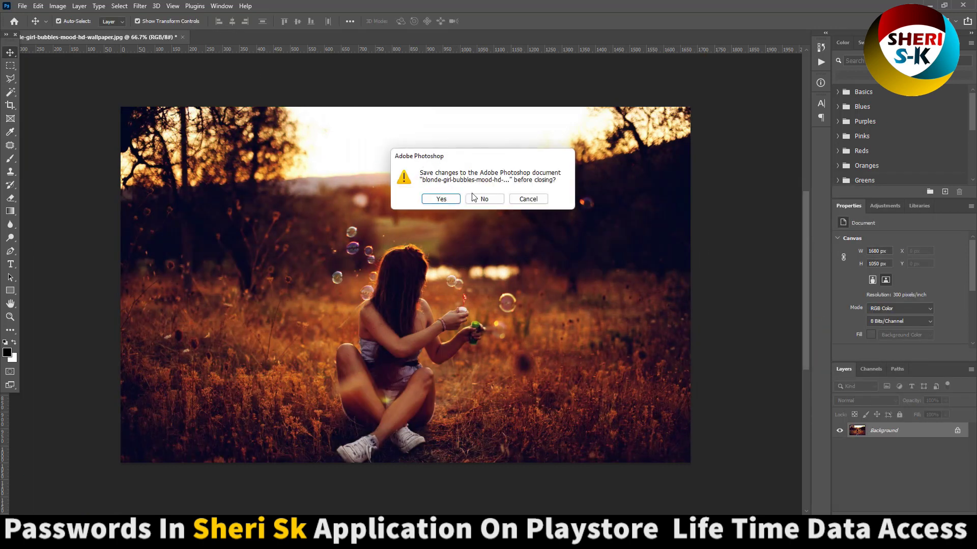
click(483, 199)
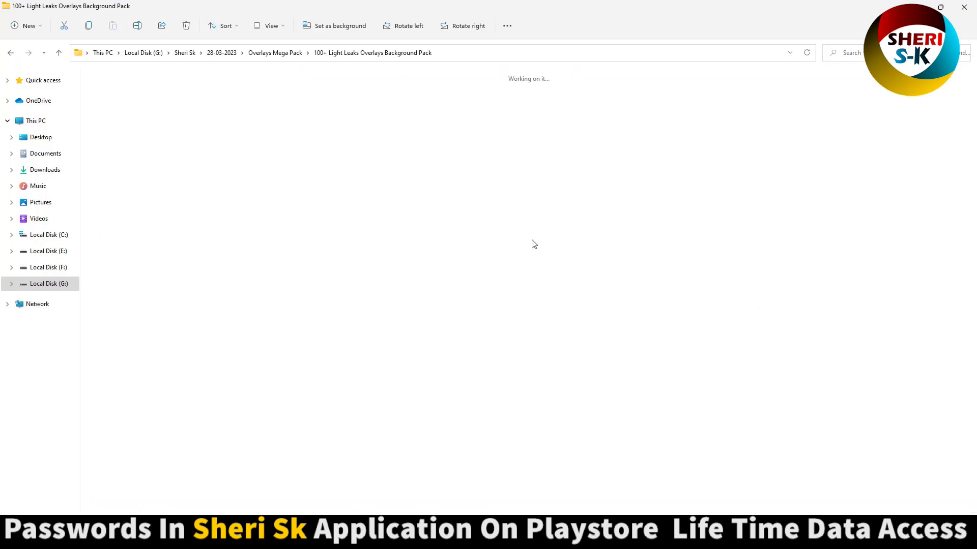
Open the 100+ Sun Flare & Haze folder and scroll through its 109 overlays
key(alt+Up)
double_click(625, 140)
scroll(305, 183, down, 3)
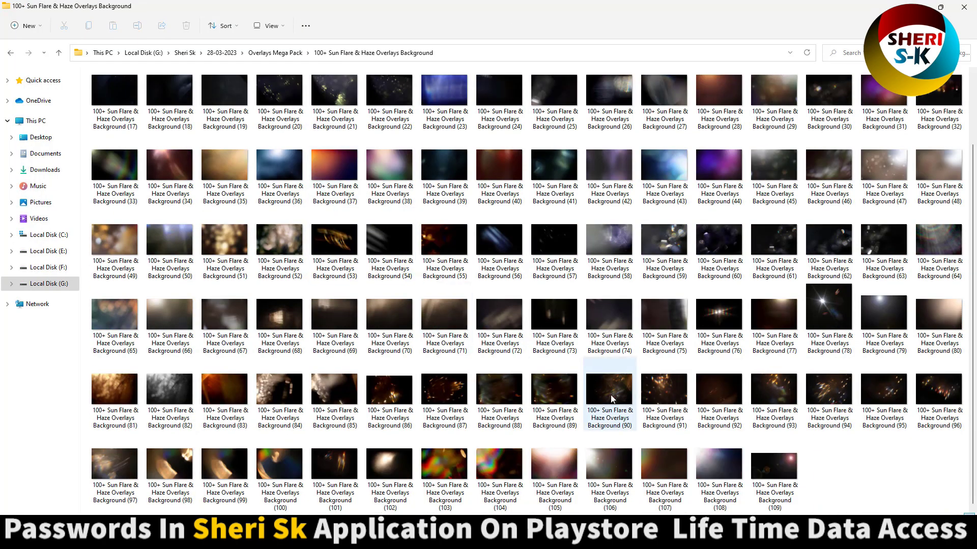
ctrl+scroll(532, 301, up, 1)
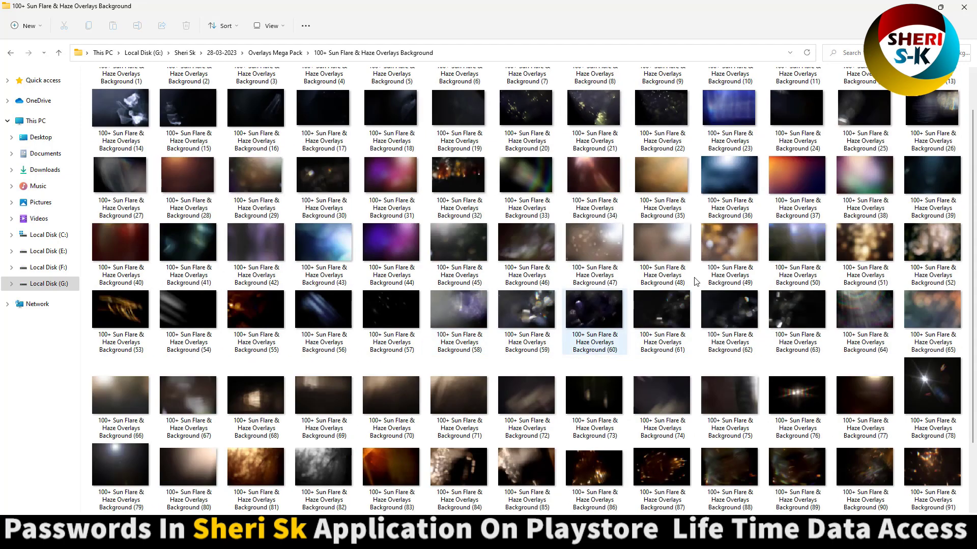
scroll(508, 306, up, 2)
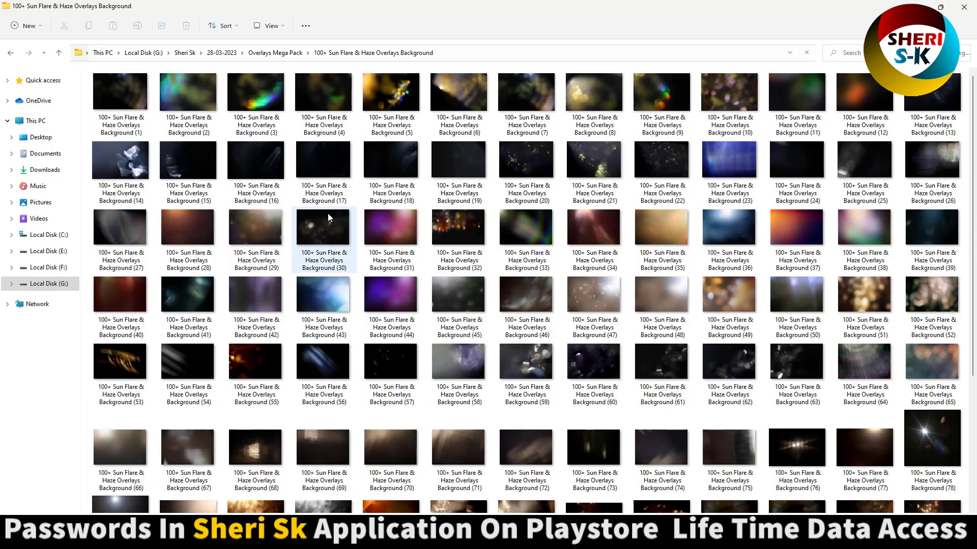
Return to Overlays Mega Pack and peek into the 60 Natural Sun Light folder
key(alt+Up)
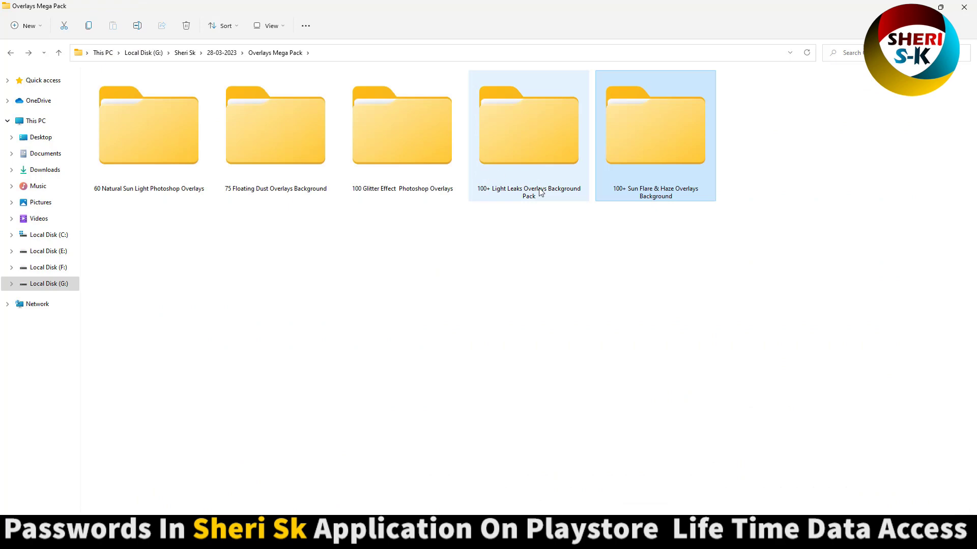
click(532, 157)
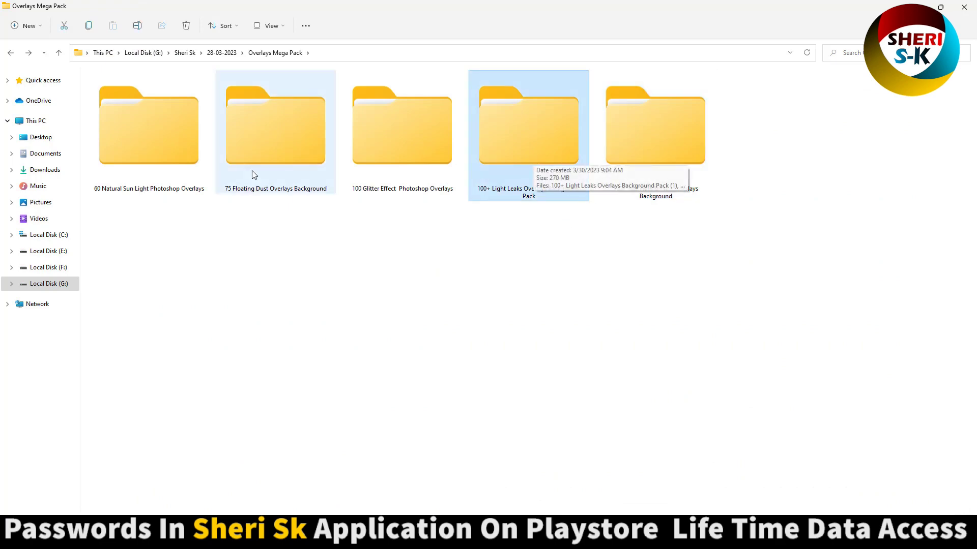
click(157, 166)
double_click(156, 166)
key(alt+Left)
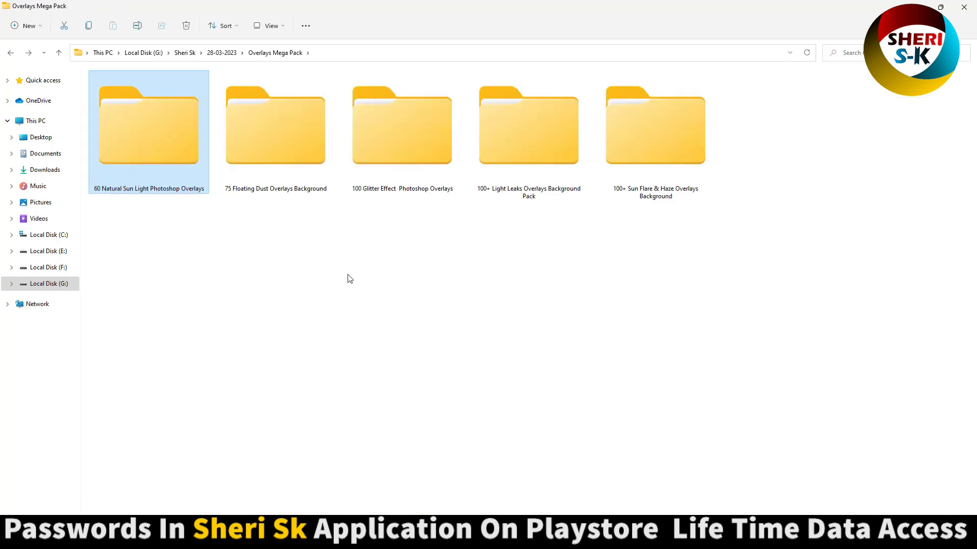
click(349, 278)
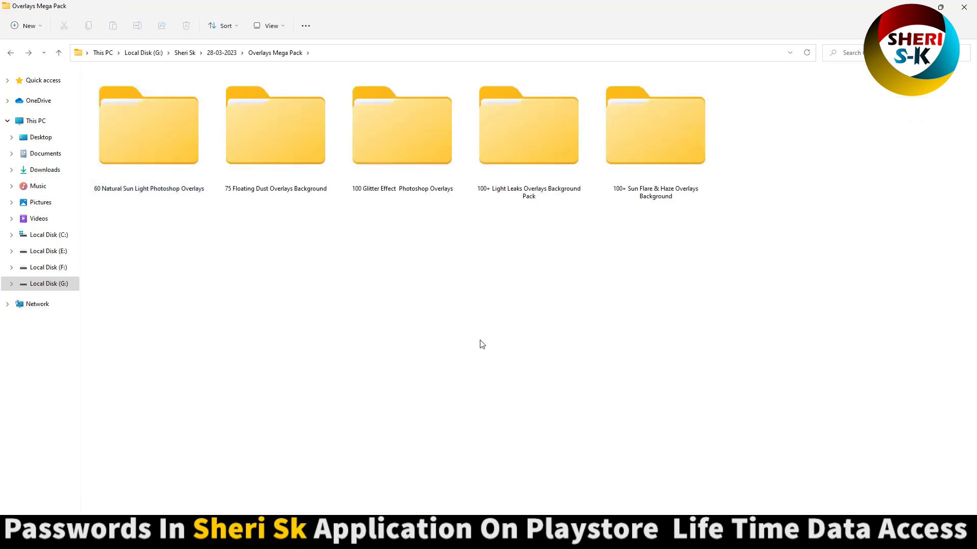